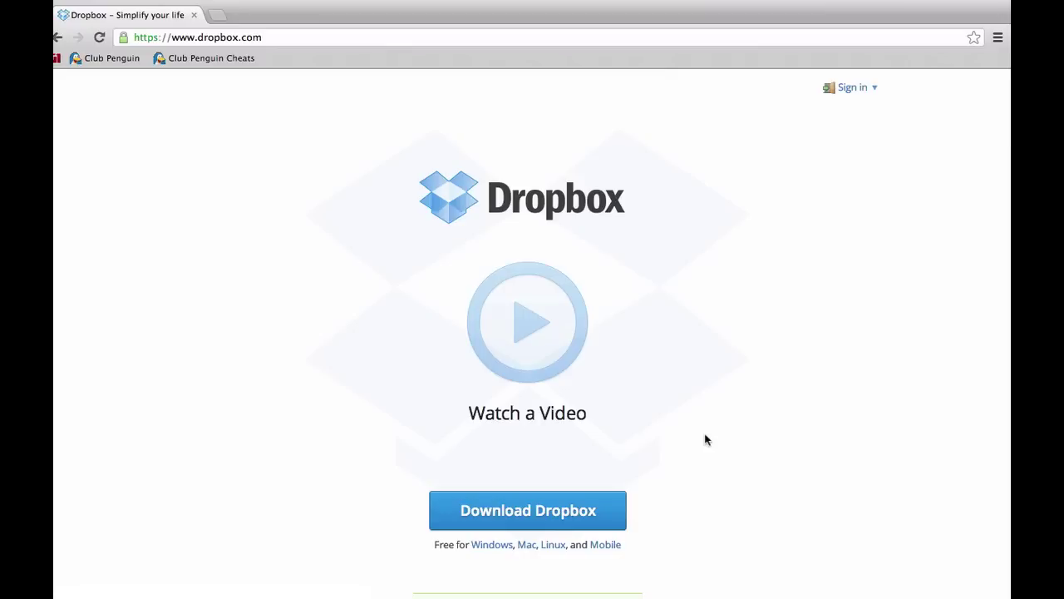
Switch to Finder and open a new window showing the Dropbox folder with Blogs, Photos, Public and teste
key("super+Tab")
key("super+Tab")
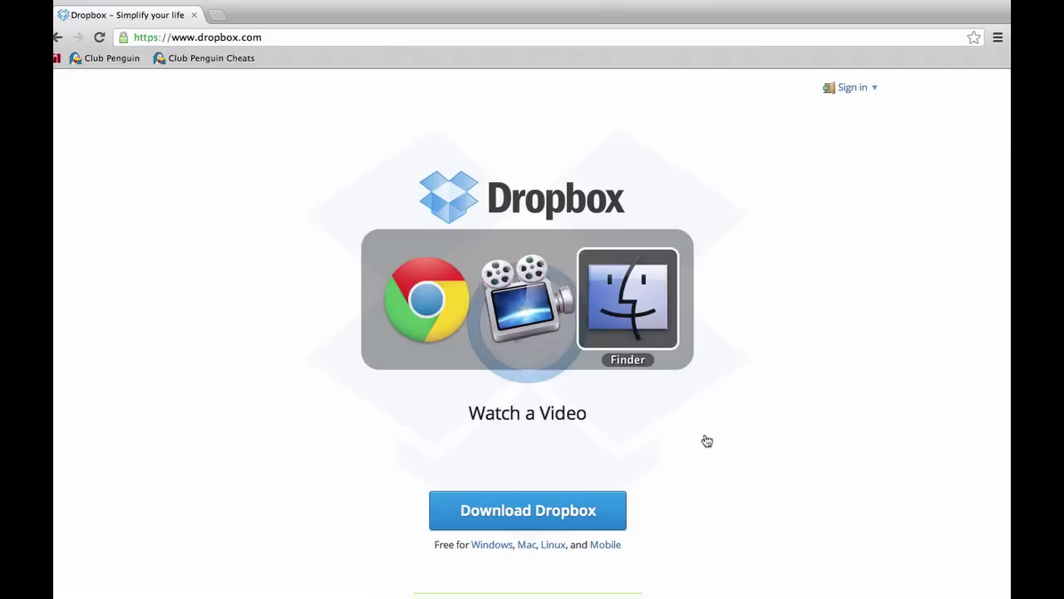
key("super+n")
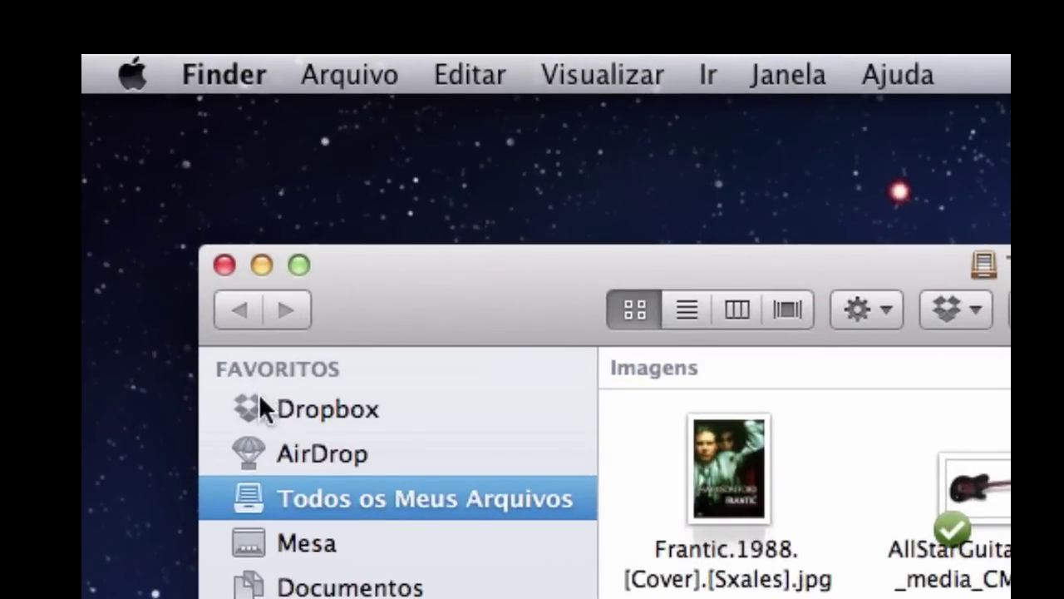
left_click(325, 407)
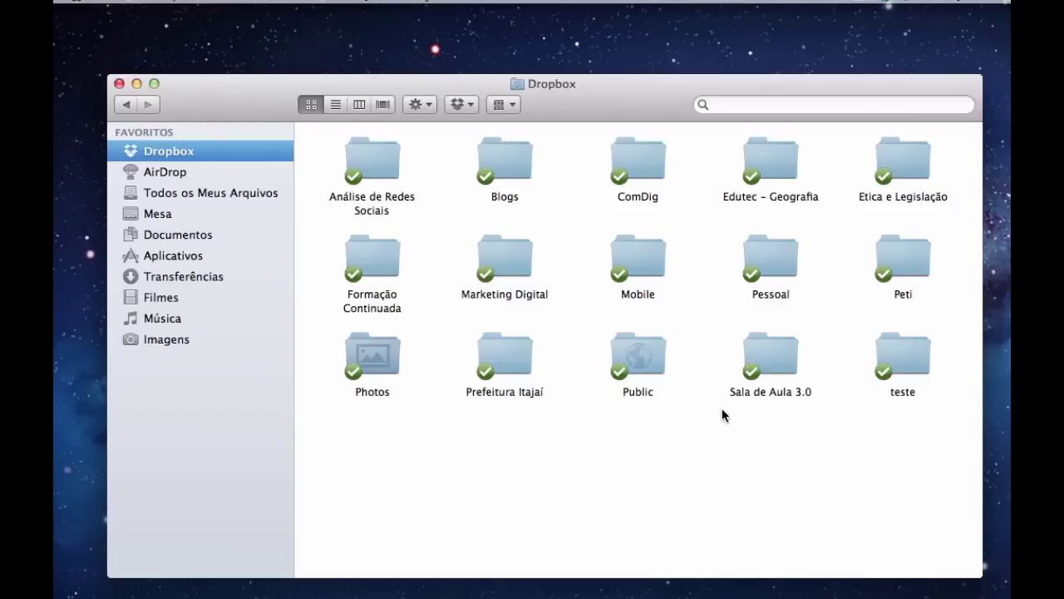
Create a new folder in Dropbox named teste2 after the name 'teste' is rejected as already in use
right_click(438, 471)
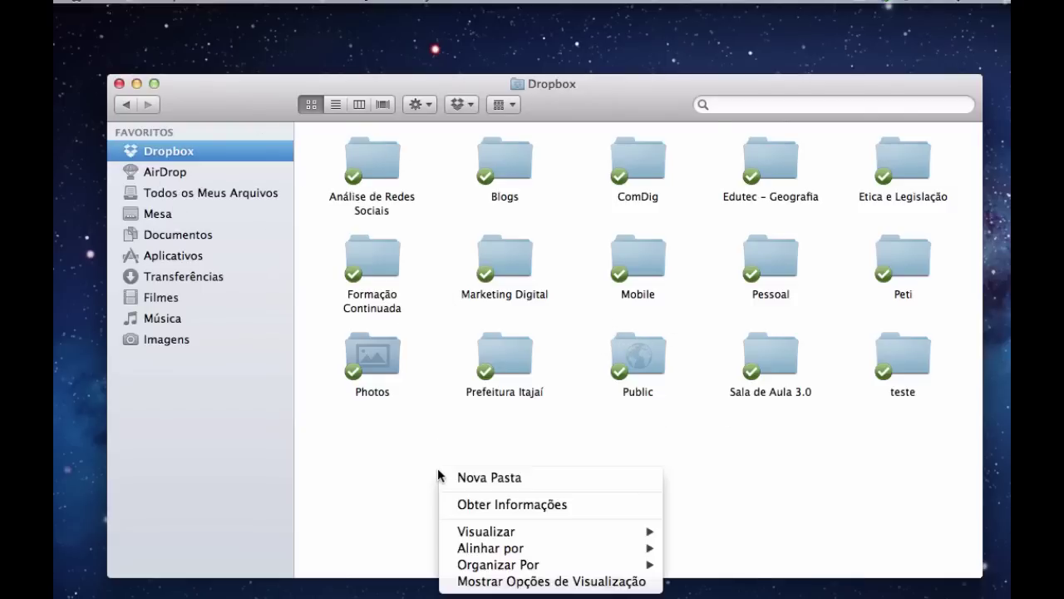
left_click(472, 477)
type("teste")
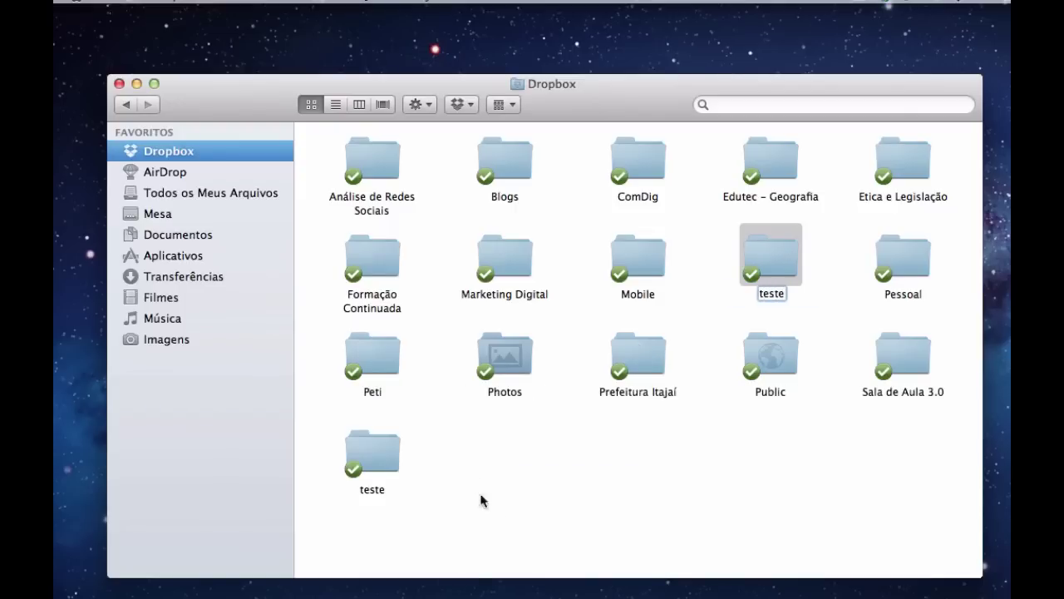
key("Return")
left_click(775, 248)
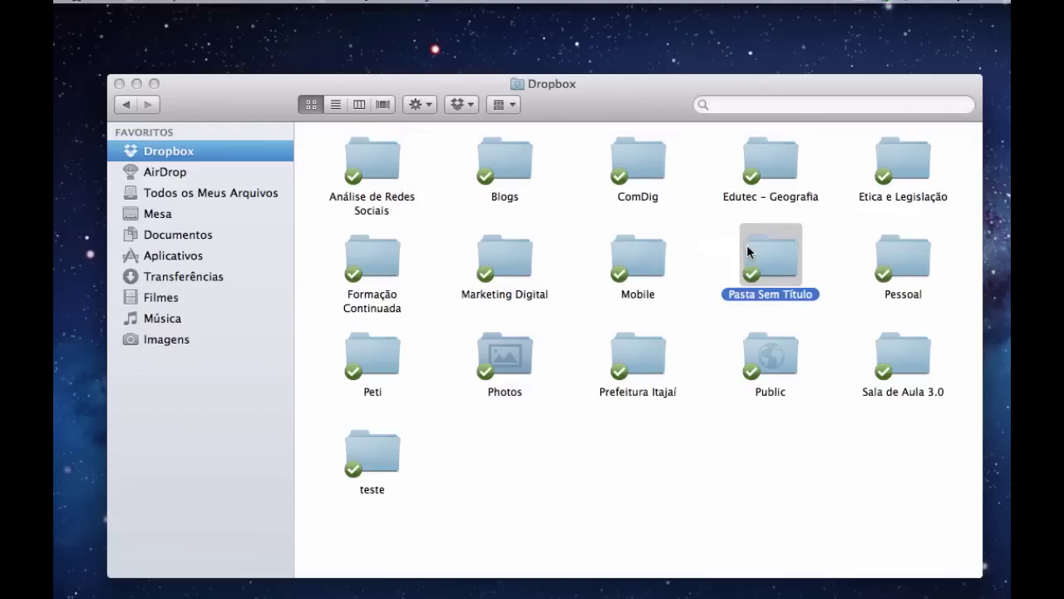
key("Return")
type("teste2")
key("Return")
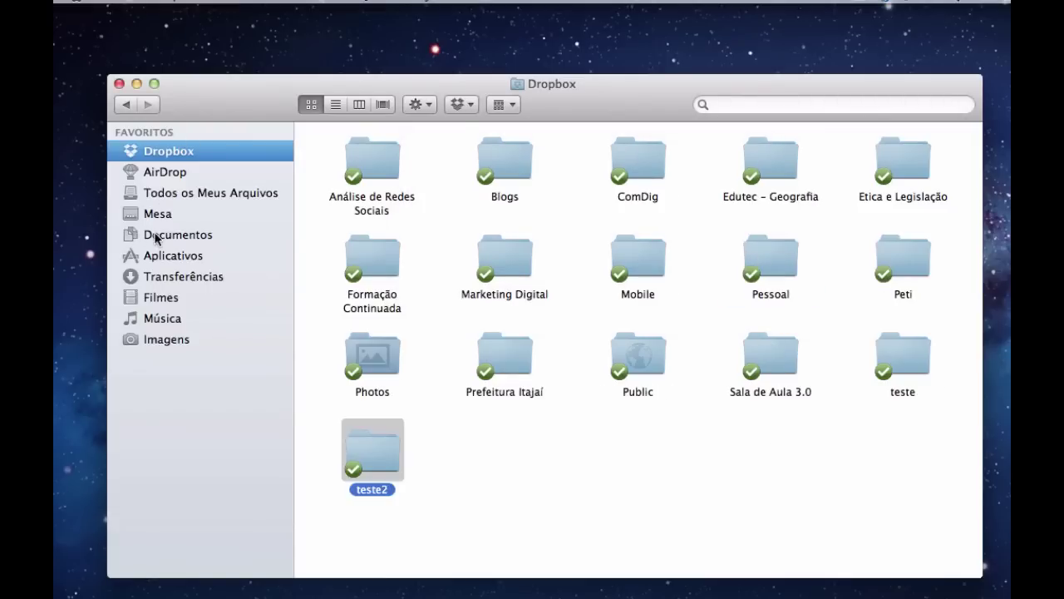
left_click(157, 236)
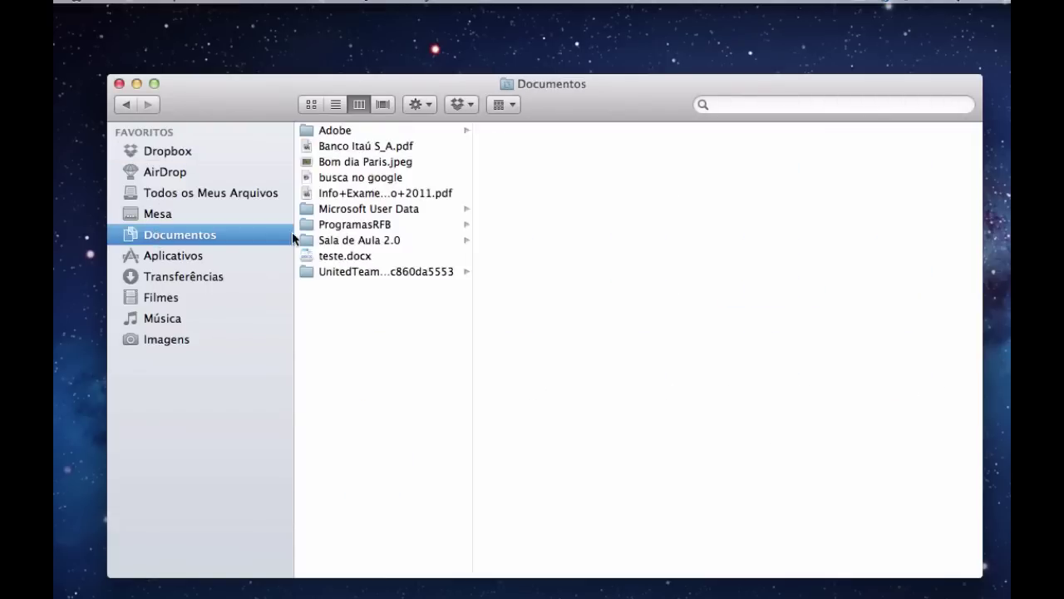
left_click(345, 255)
left_click(176, 153)
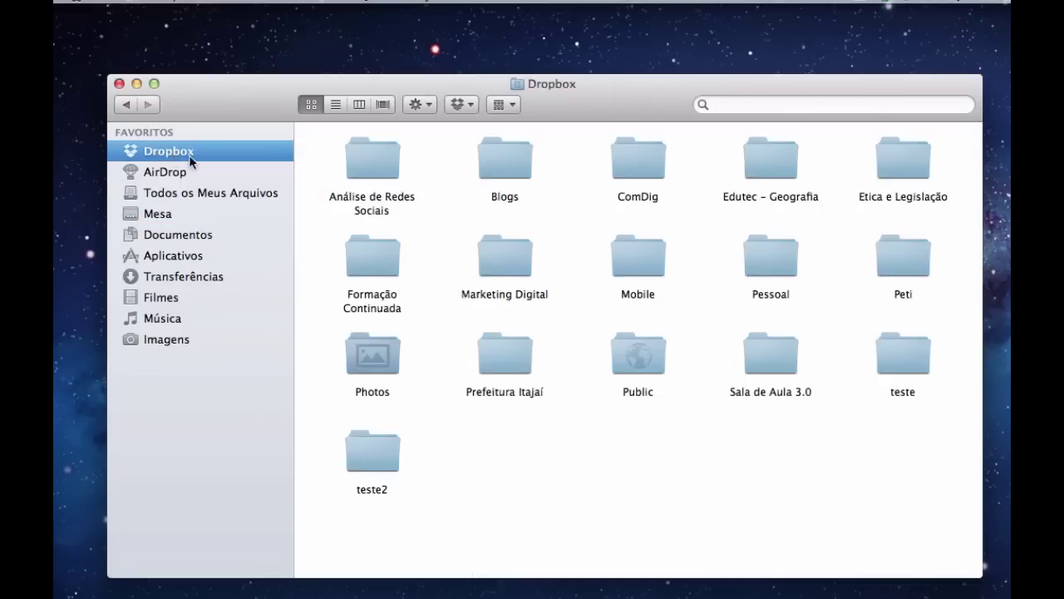
left_click(895, 363)
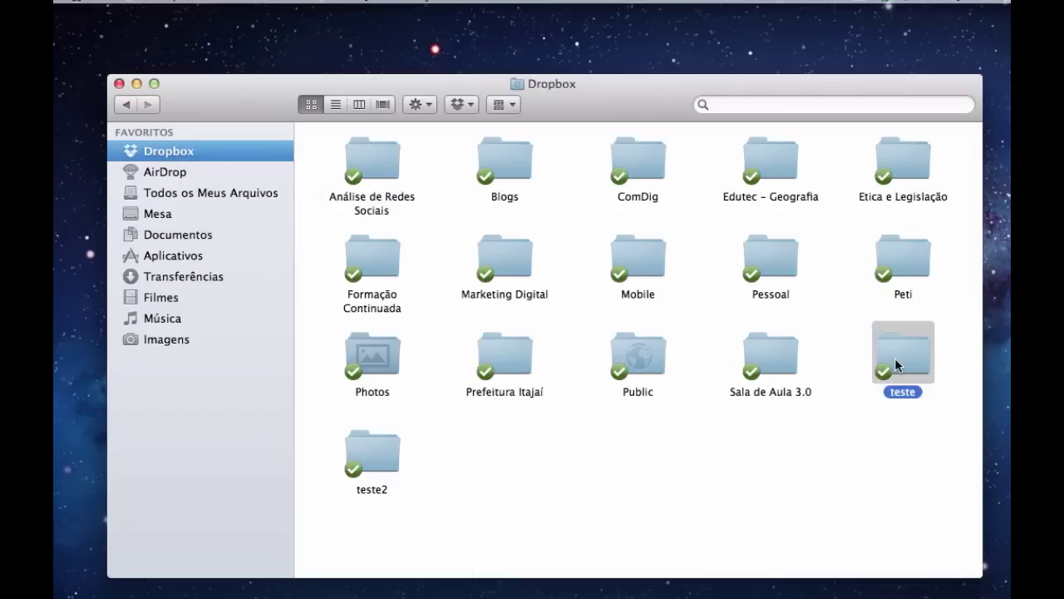
double_click(896, 360)
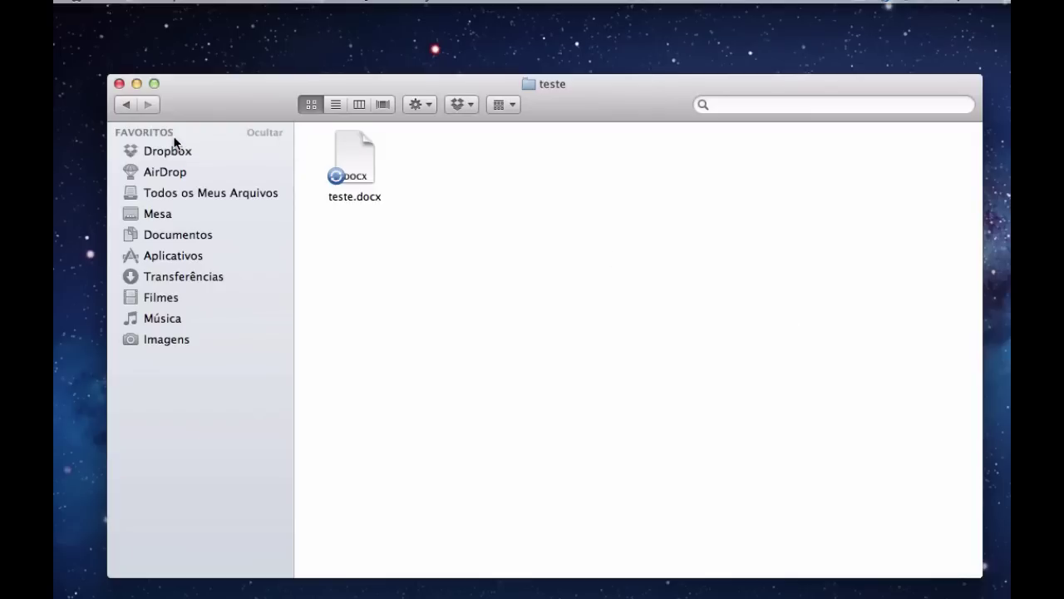
left_click(125, 105)
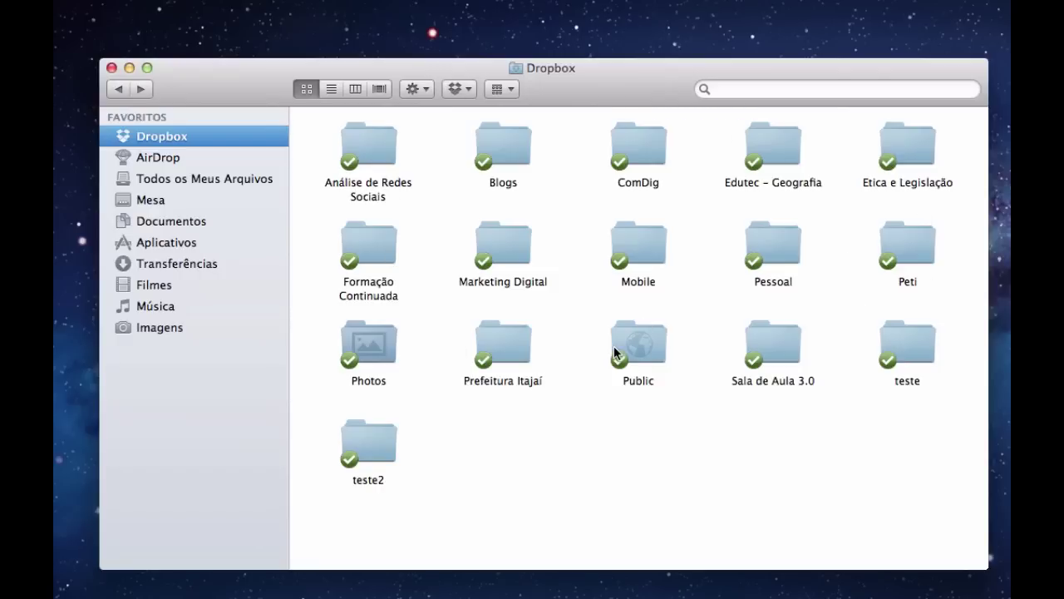
left_click(503, 154)
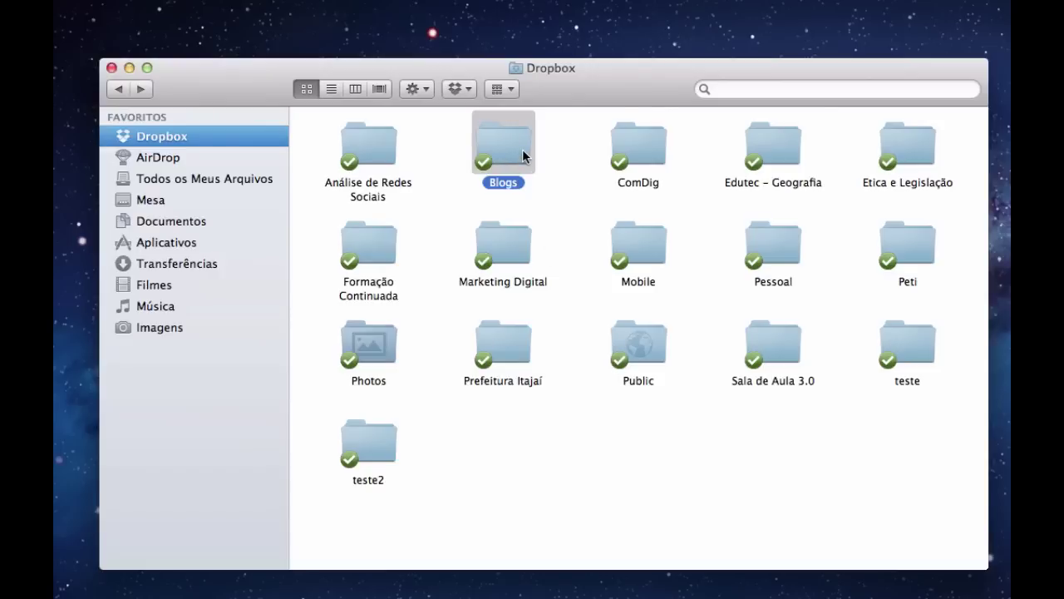
double_click(523, 150)
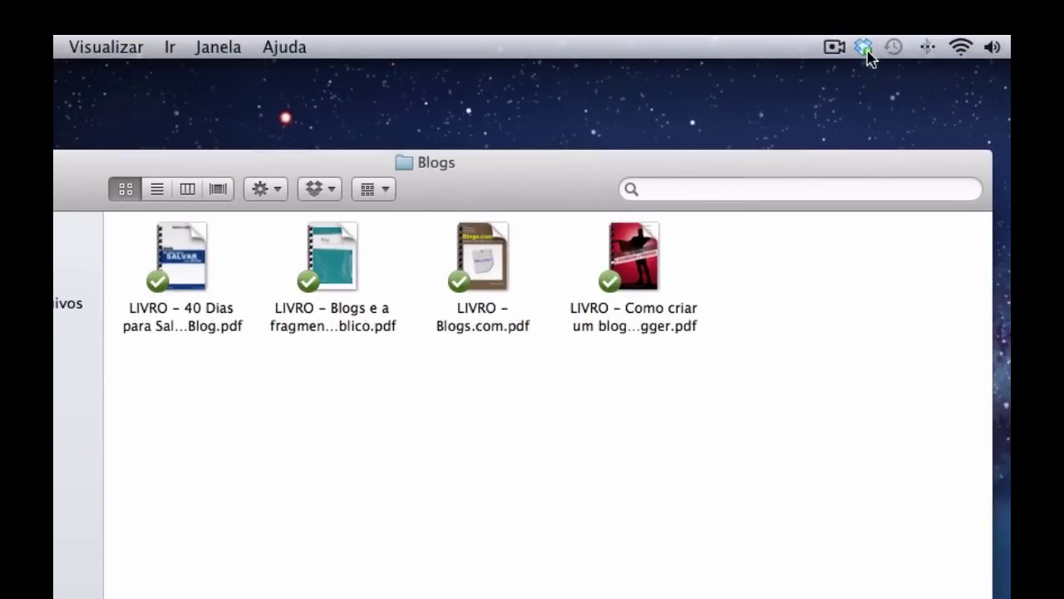
mouse_move(866, 56)
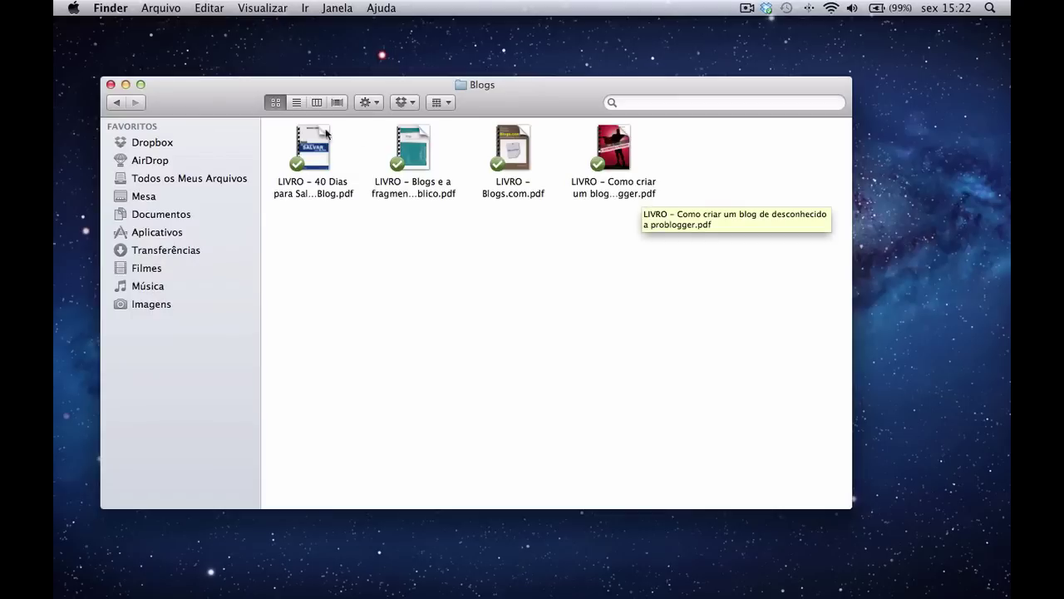
left_click(162, 140)
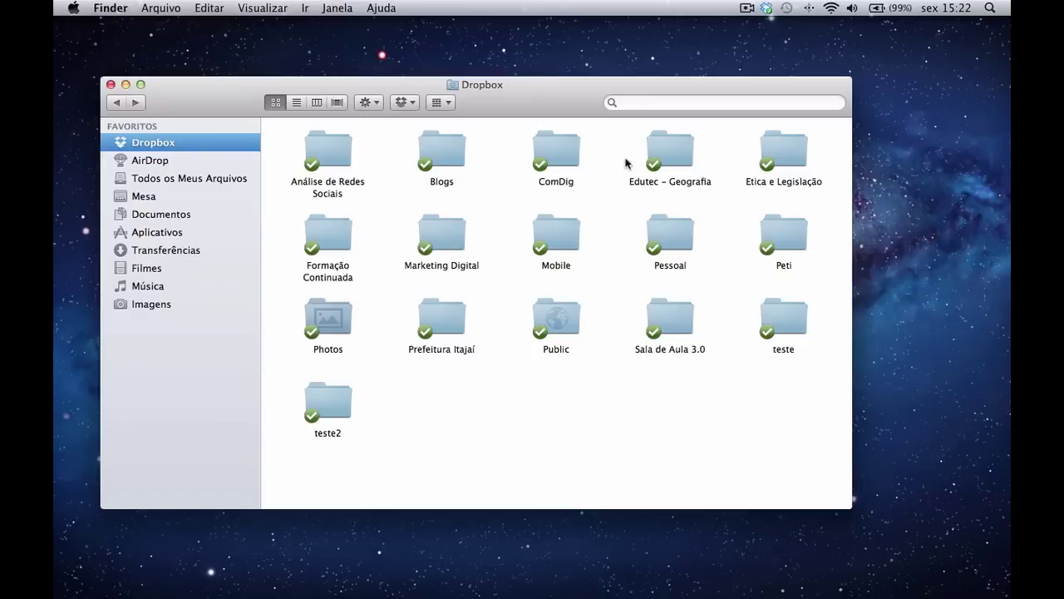
Browse into ComDig > Aula 1, return to the Dropbox folder, then switch to the dropbox.com browser space
double_click(569, 148)
double_click(344, 148)
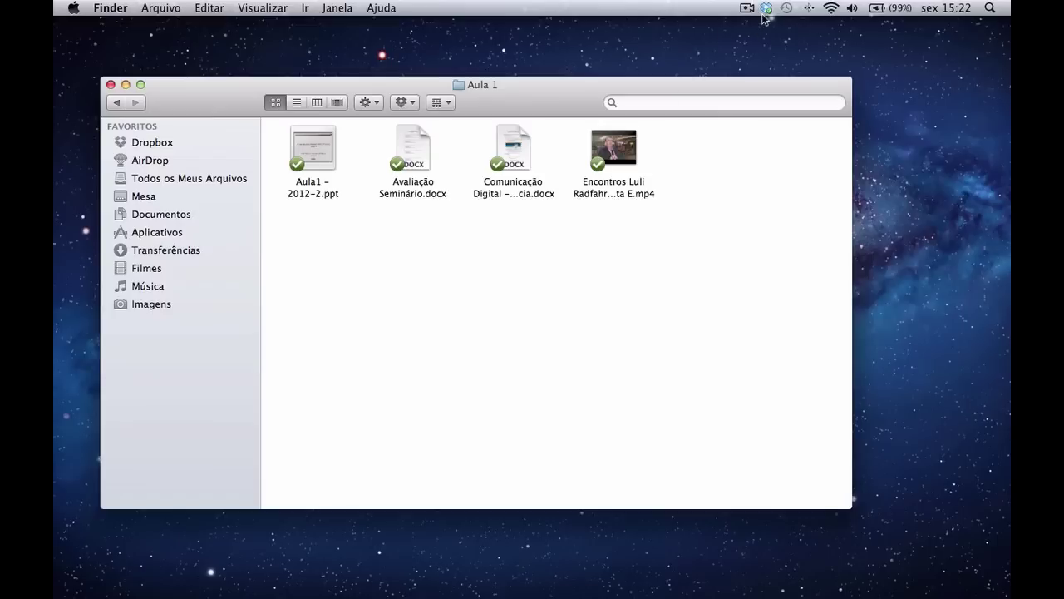
mouse_move(765, 13)
left_click(117, 103)
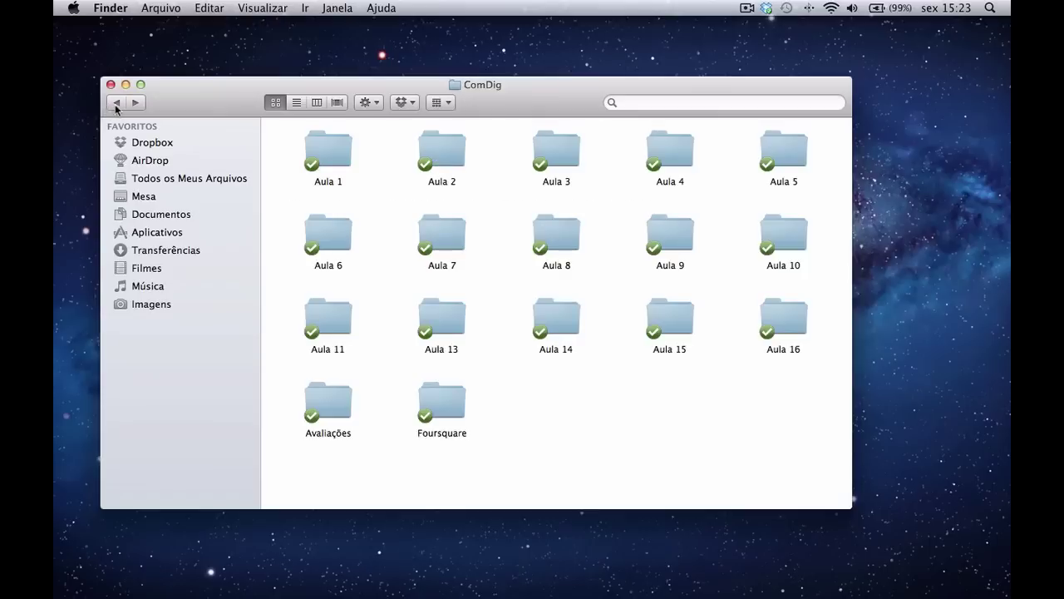
left_click(160, 144)
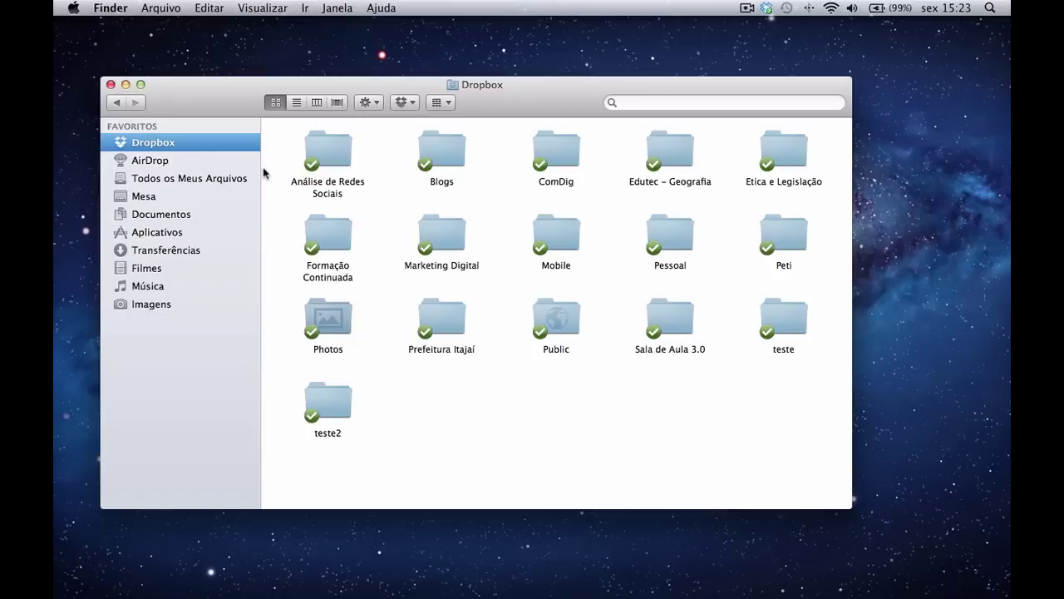
key("ctrl+Right")
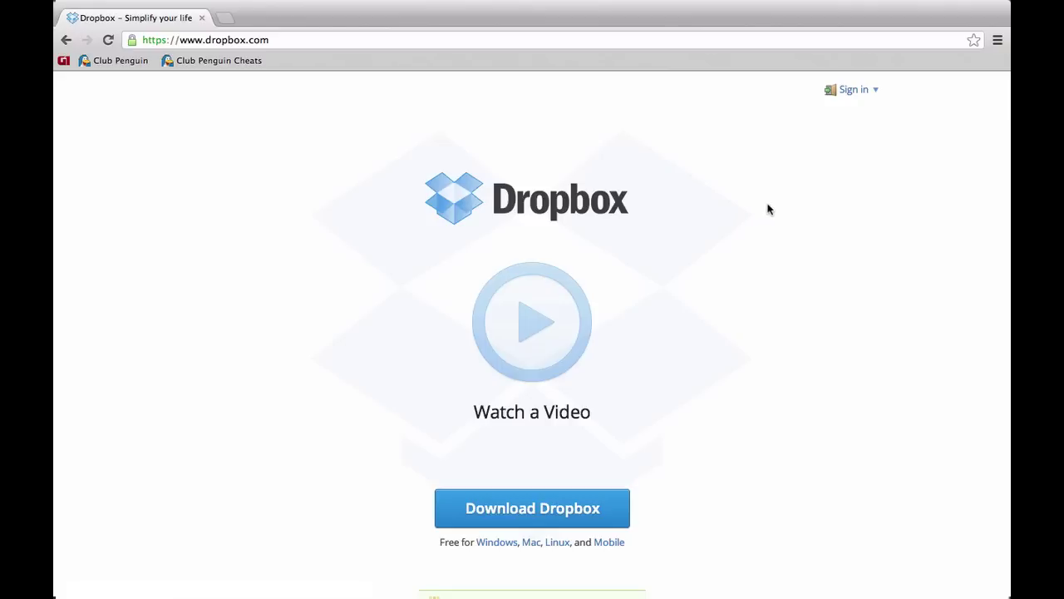
Sign in to the Dropbox website with the suggested e-mail address and the account password
left_click(867, 91)
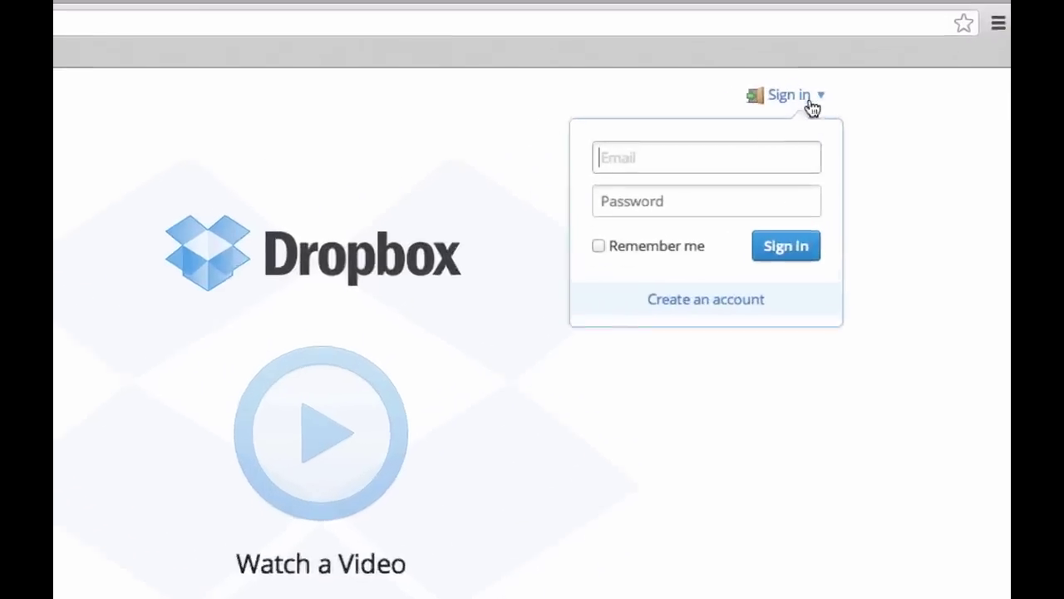
type("pi")
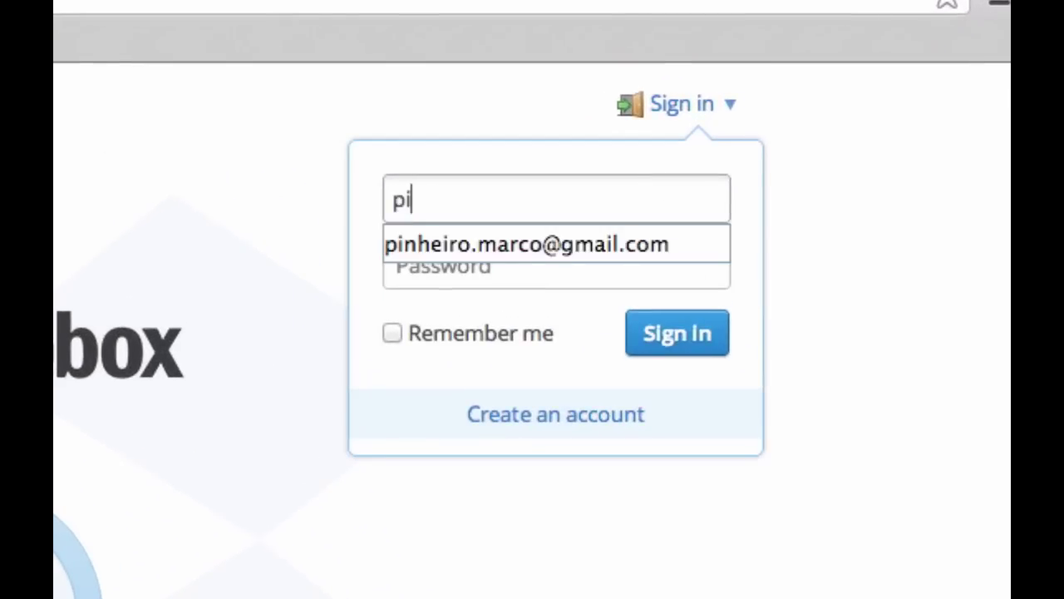
key("Down")
key("Tab")
type("••••••••••")
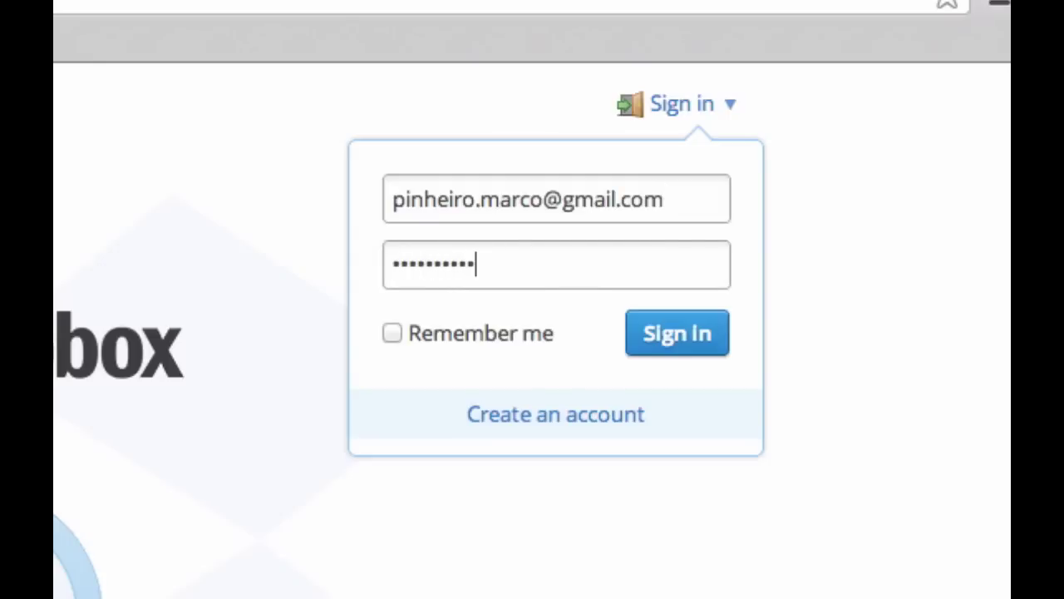
left_click(703, 360)
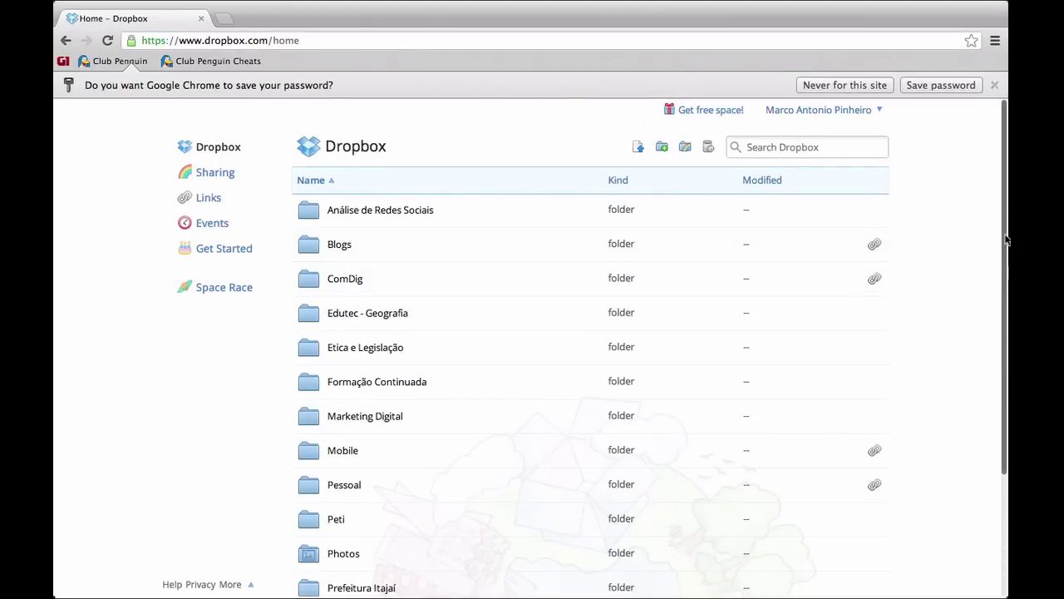
Check that the teste2 folder is empty, then open the teste folder containing teste.docx
left_click_drag(1006, 239, 998, 375)
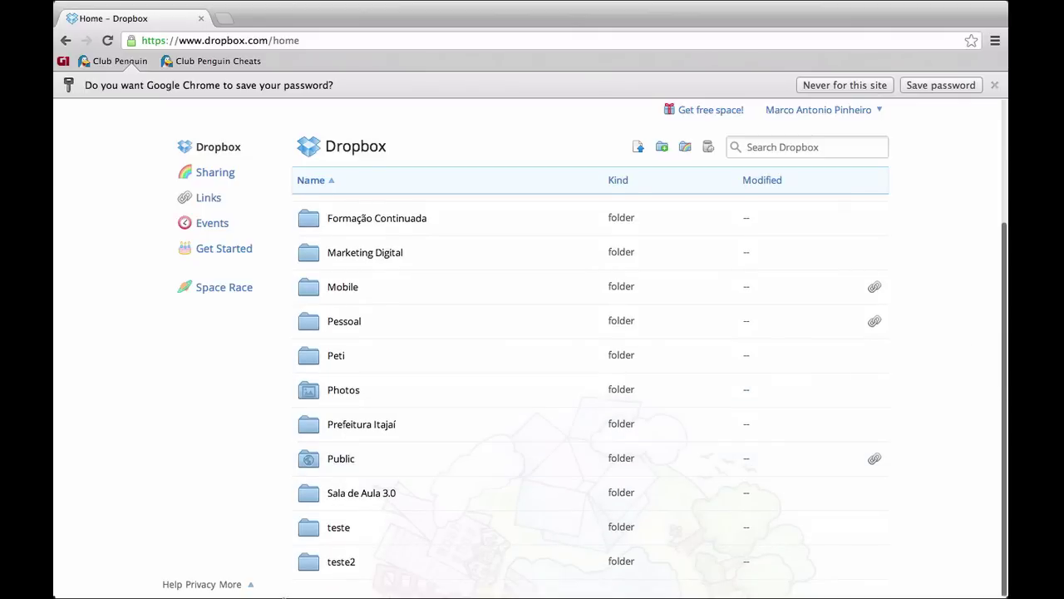
left_click(343, 565)
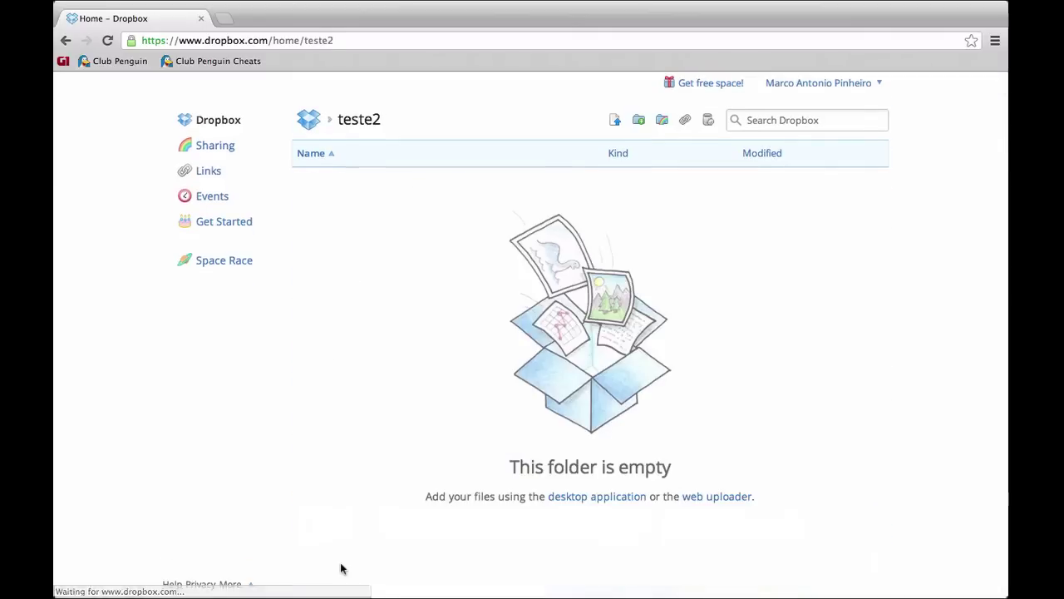
left_click(65, 41)
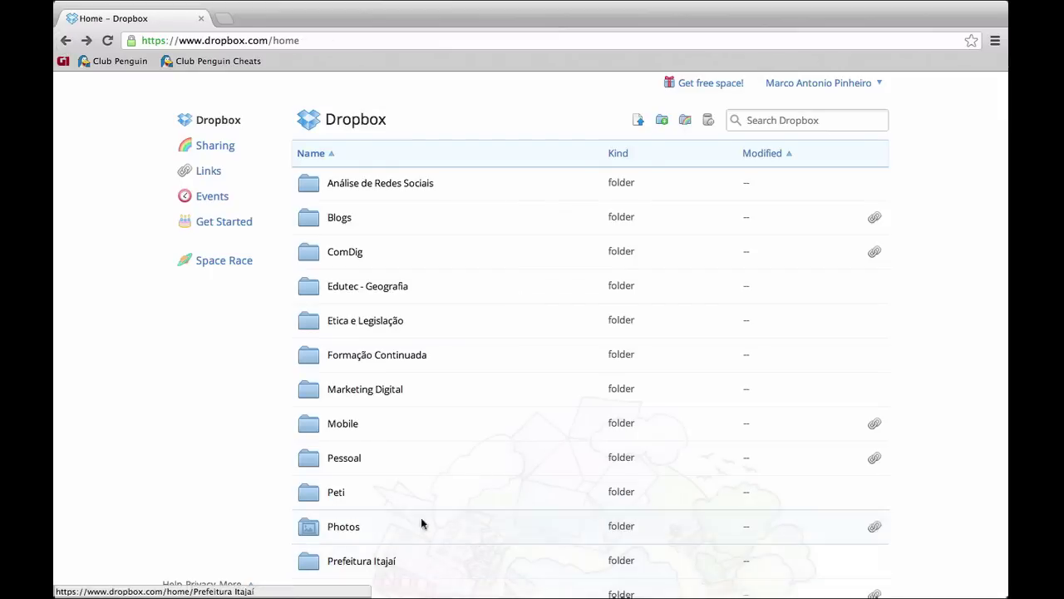
scroll(458, 474, "down", 3)
left_click(346, 530)
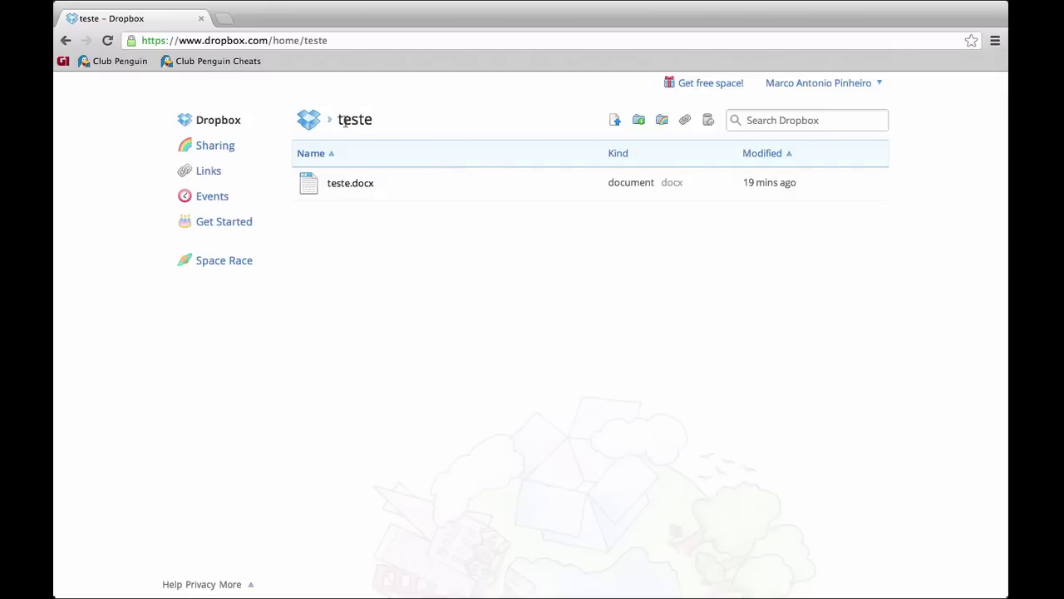
Go back from teste to the Dropbox home list via the breadcrumb and scroll through the folders
left_click(311, 122)
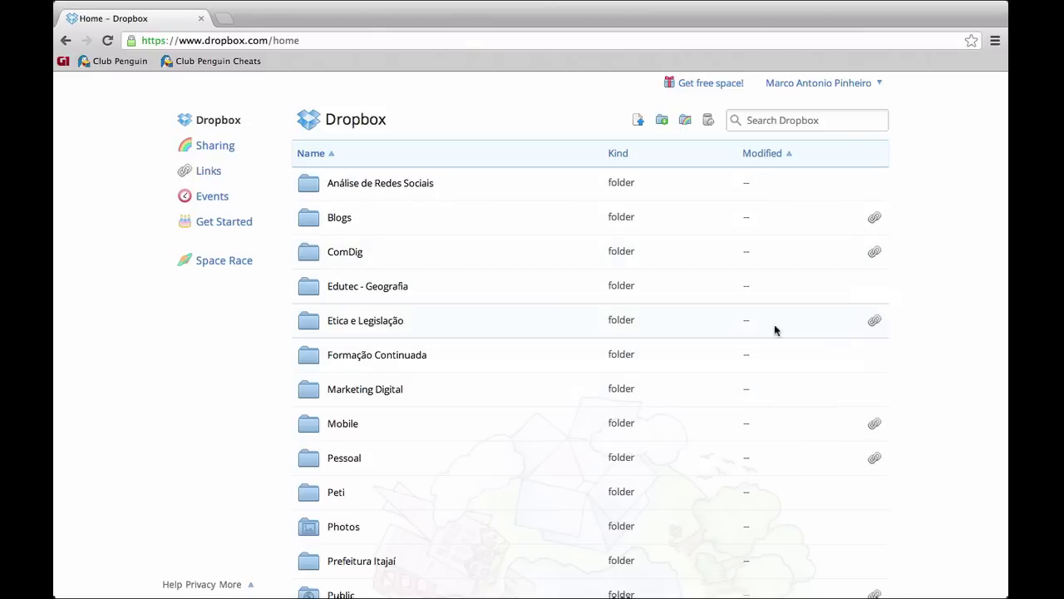
scroll(581, 377, "down", 3)
scroll(580, 377, "up", 3)
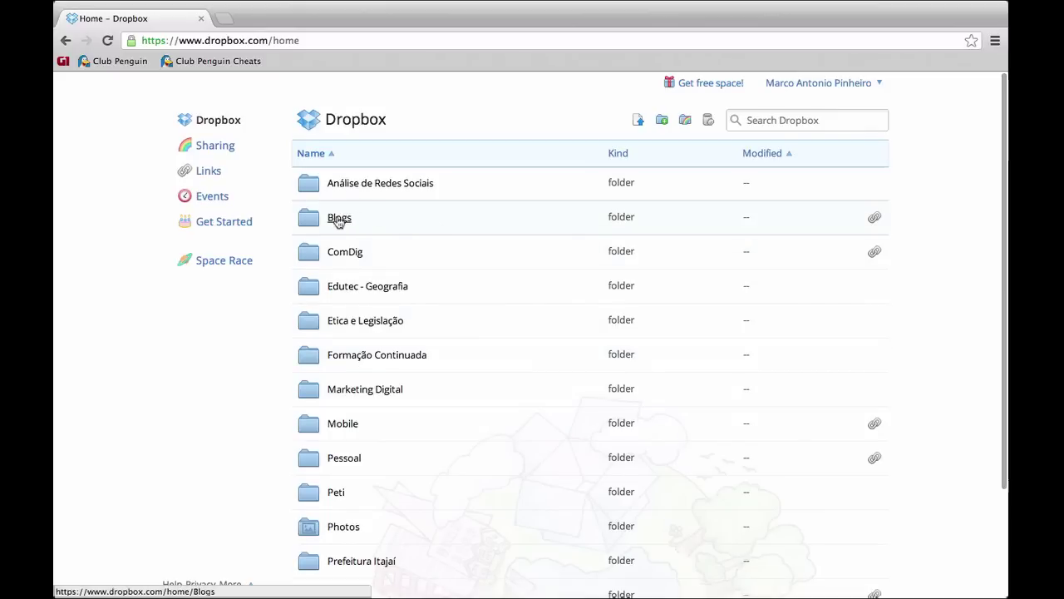
left_click(335, 221)
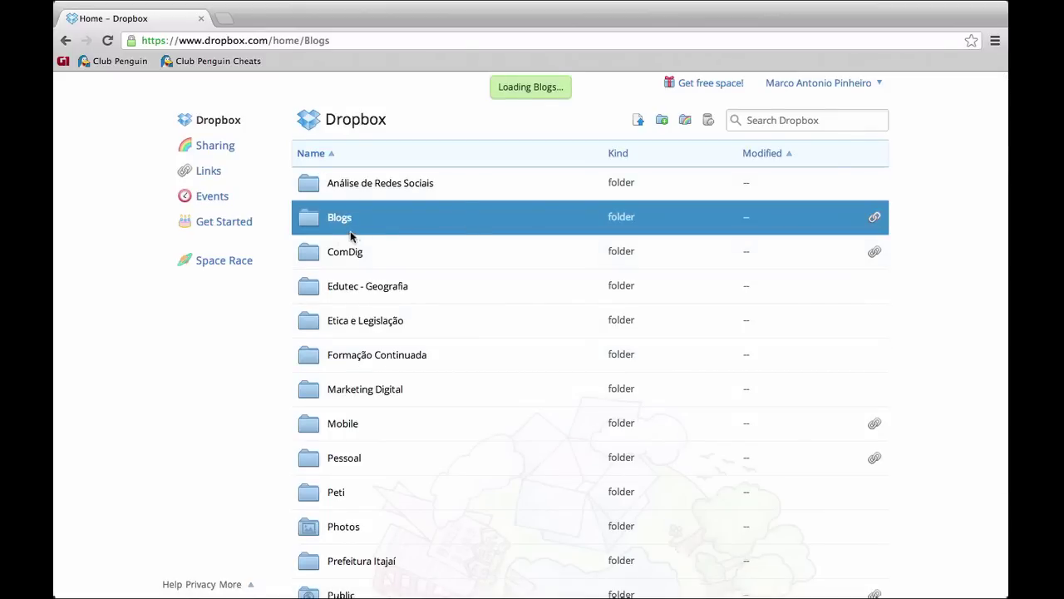
left_click(66, 40)
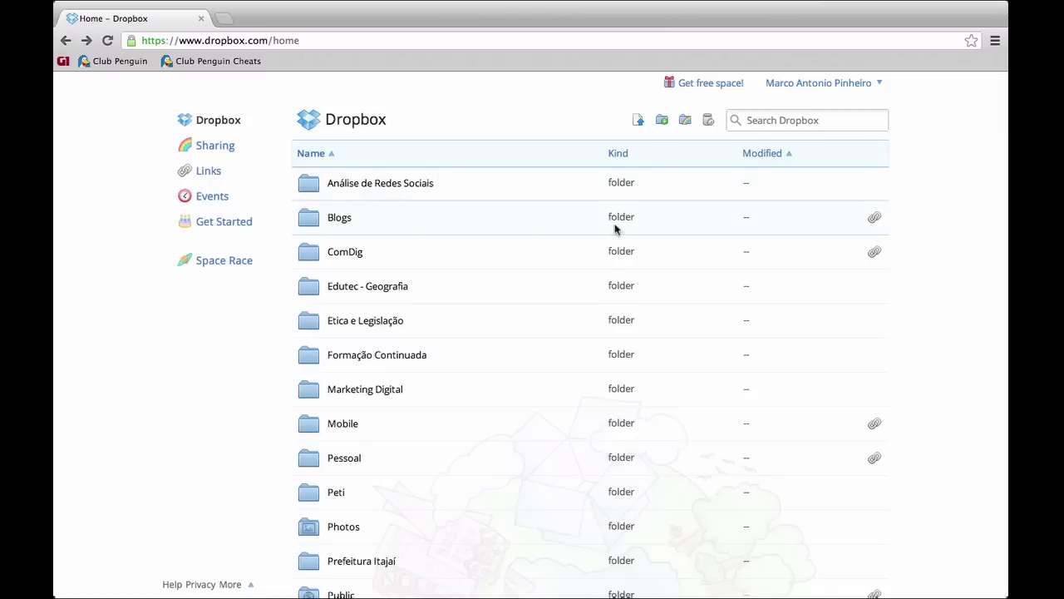
Create a share link for the Blogs folder and copy the link to this page
left_click(874, 218)
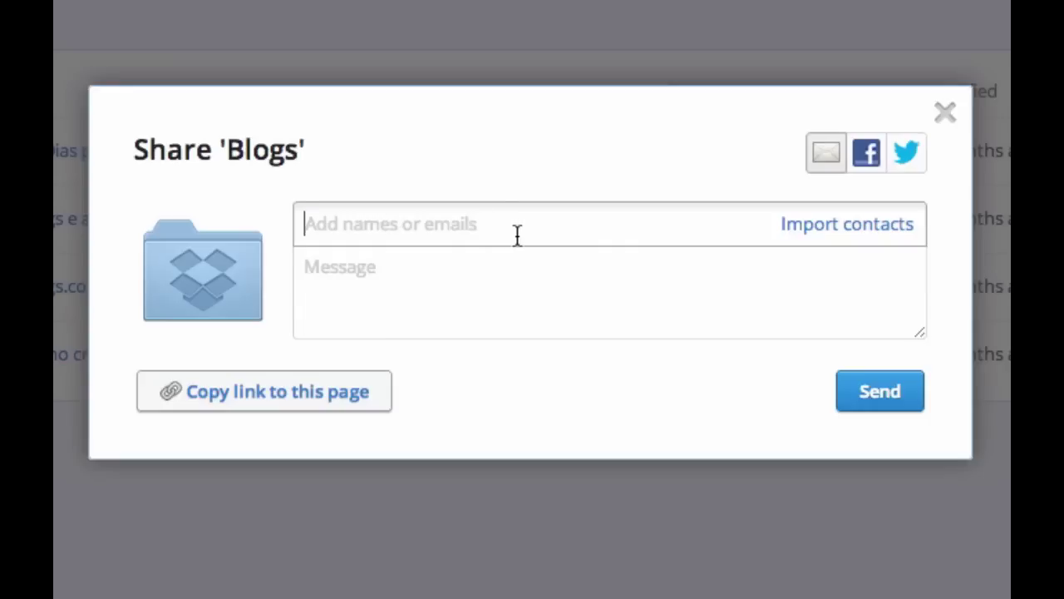
left_click(289, 407)
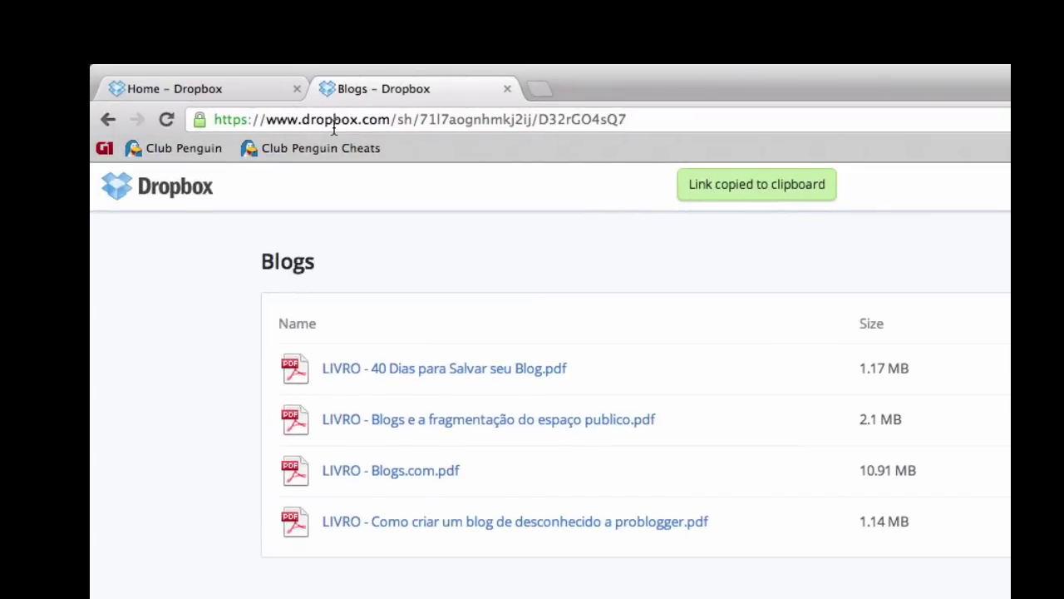
Select the Blogs share link URL in the address bar, then return to the Home – Dropbox tab
left_click(637, 120)
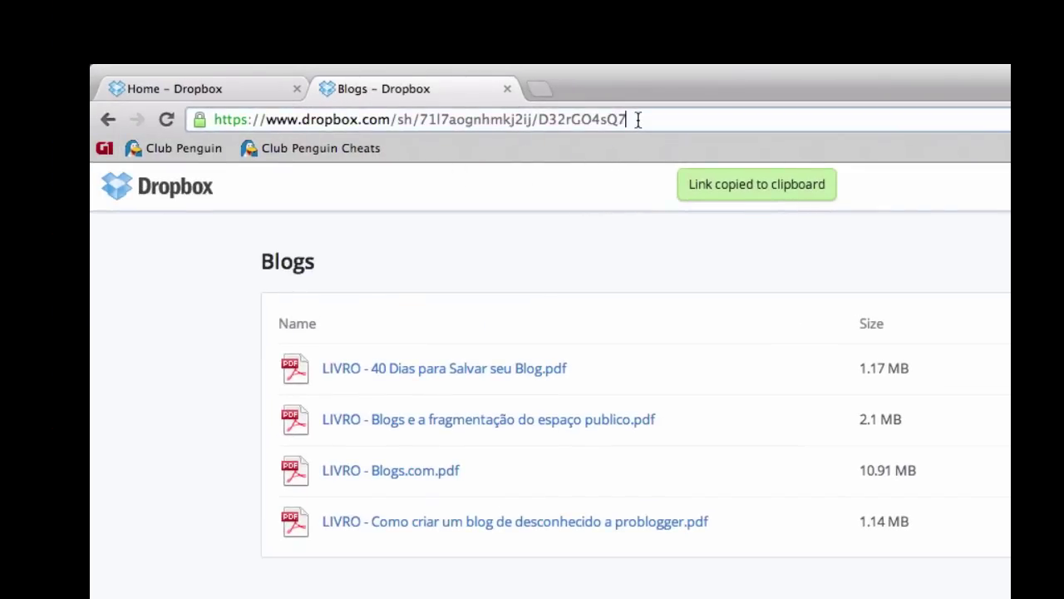
key("super+a")
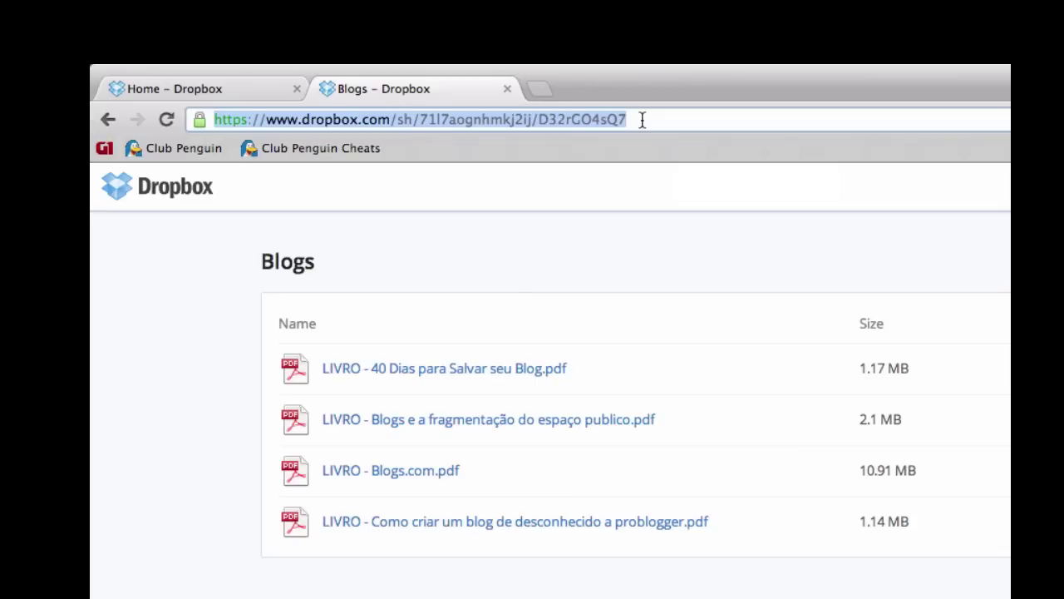
left_click_drag(643, 120, 125, 109)
left_click(198, 86)
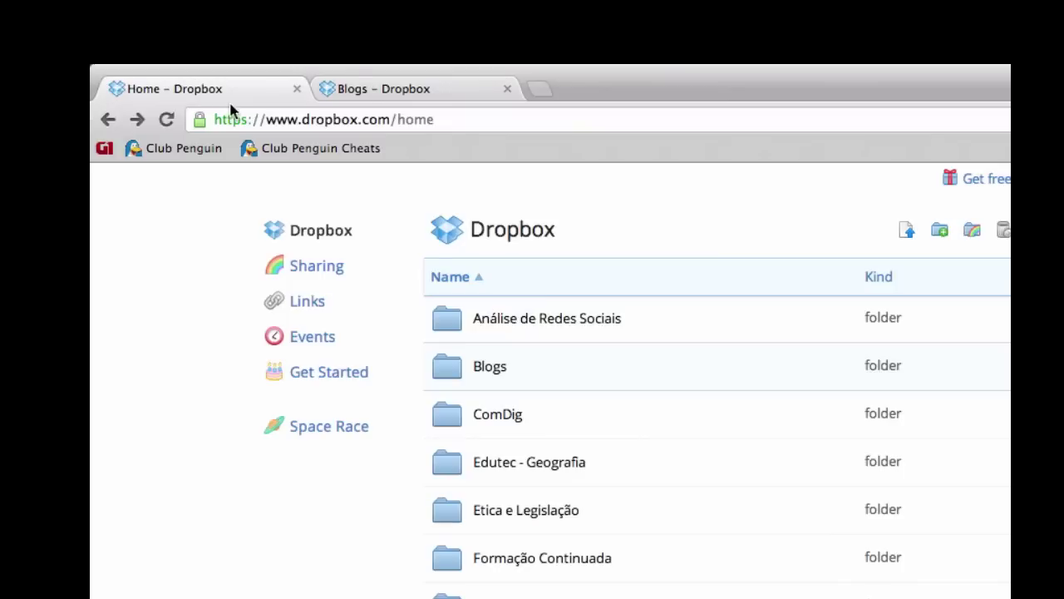